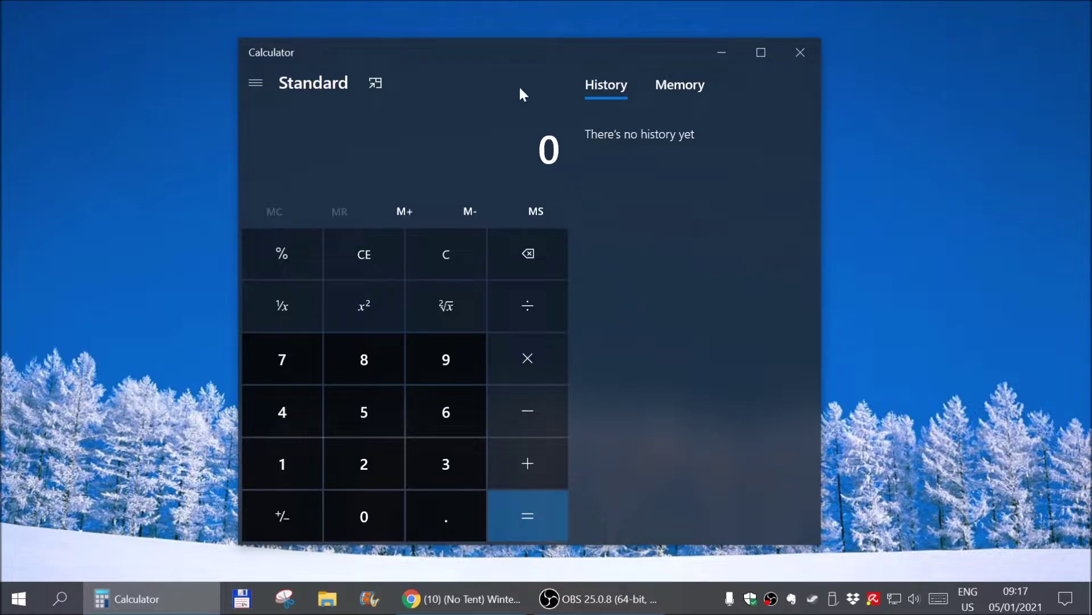
# Shift the Calculator window slightly across the desktop, and close and reopen it to check whether its placement is remembered.
pyautogui.moveTo(525, 57)
pyautogui.mouseDown()
pyautogui.moveTo(525, 41)
pyautogui.moveTo(518, 57)
pyautogui.moveTo(534, 60)
pyautogui.mouseUp()
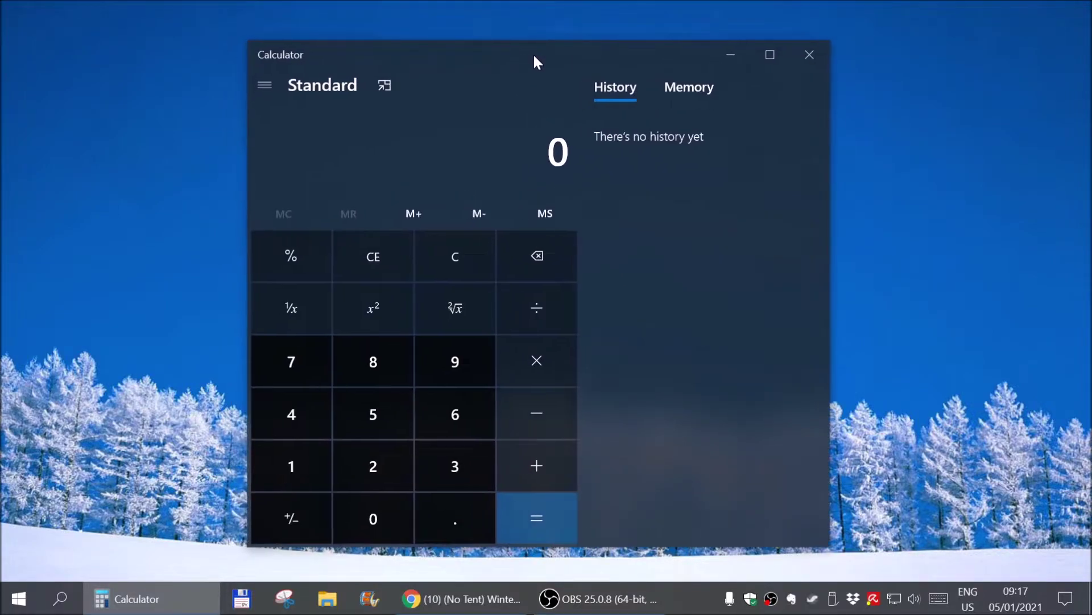
pyautogui.click(814, 55)
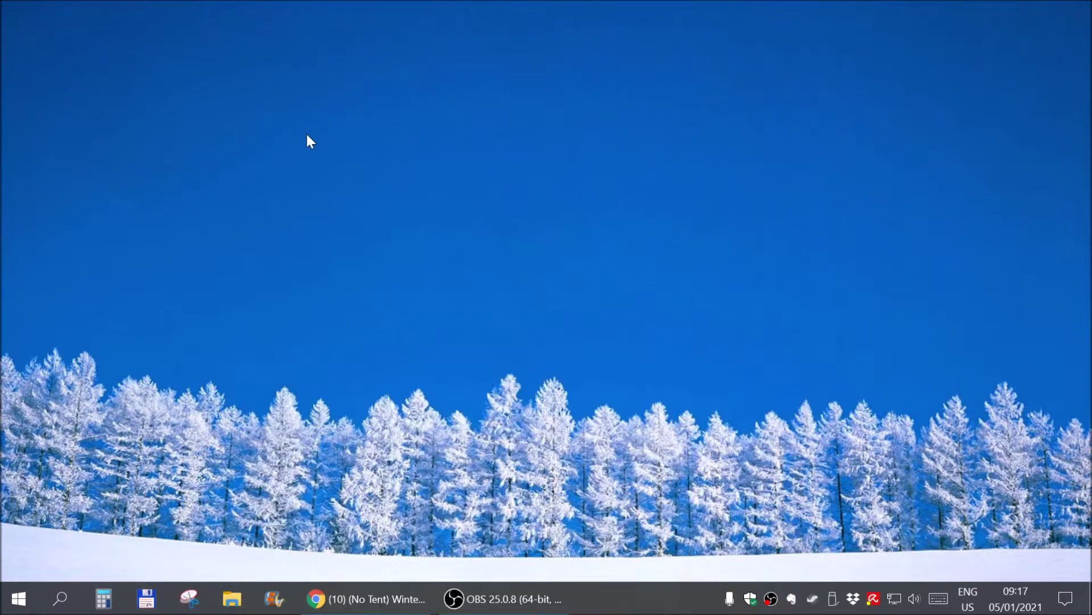
pyautogui.click(103, 603)
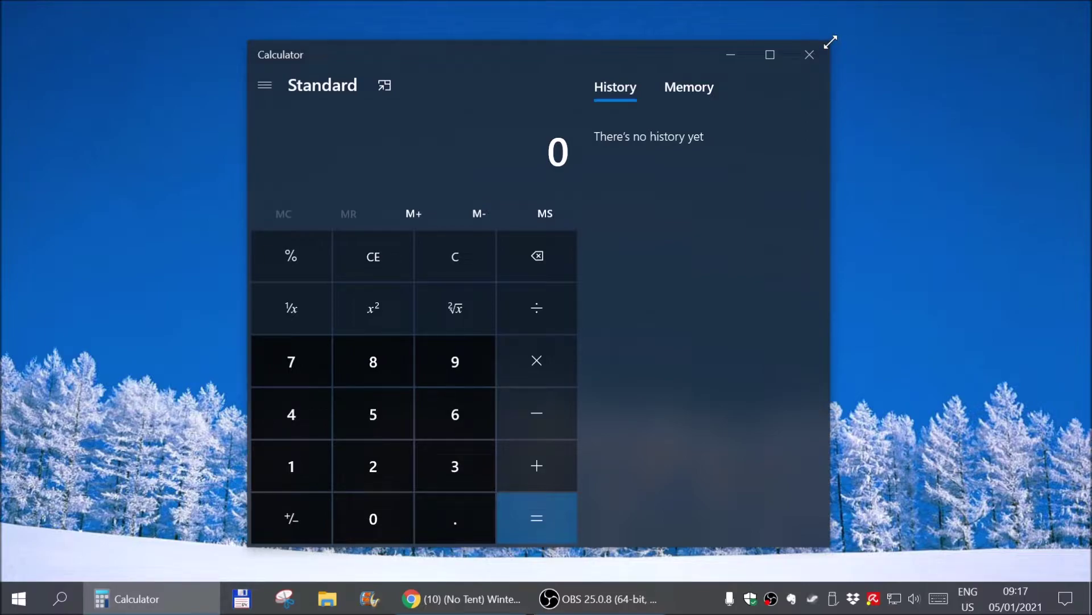
# Shrink the Calculator window to its minimum keypad-only size near the middle of the desktop, and test it by closing and reopening the app twice.
pyautogui.moveTo(831, 42); pyautogui.dragTo(477, 223)
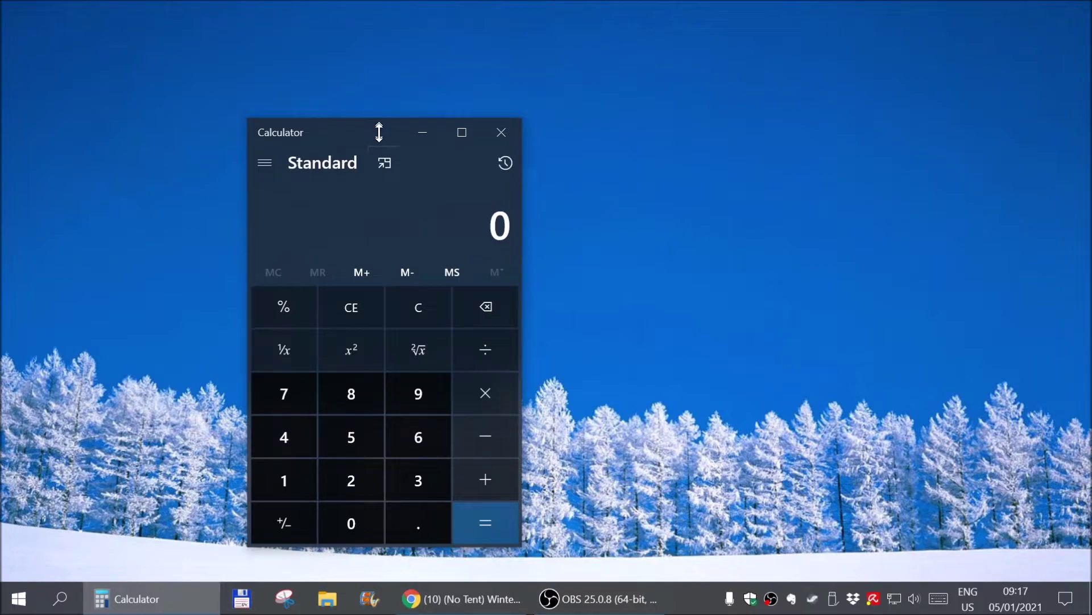
pyautogui.moveTo(345, 130); pyautogui.dragTo(494, 78)
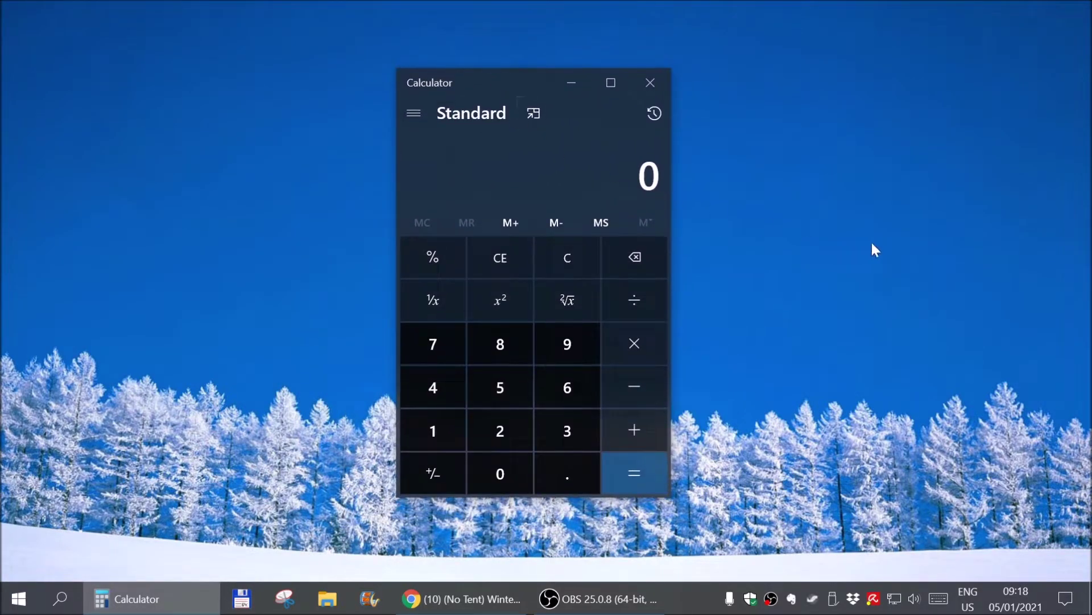
pyautogui.click(650, 84)
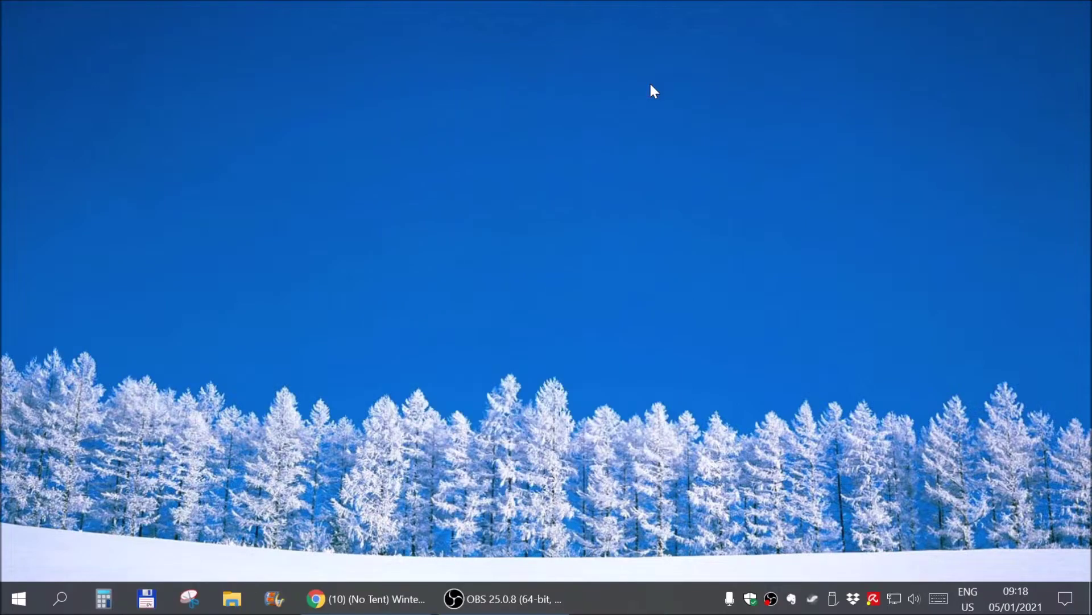
pyautogui.click(104, 600)
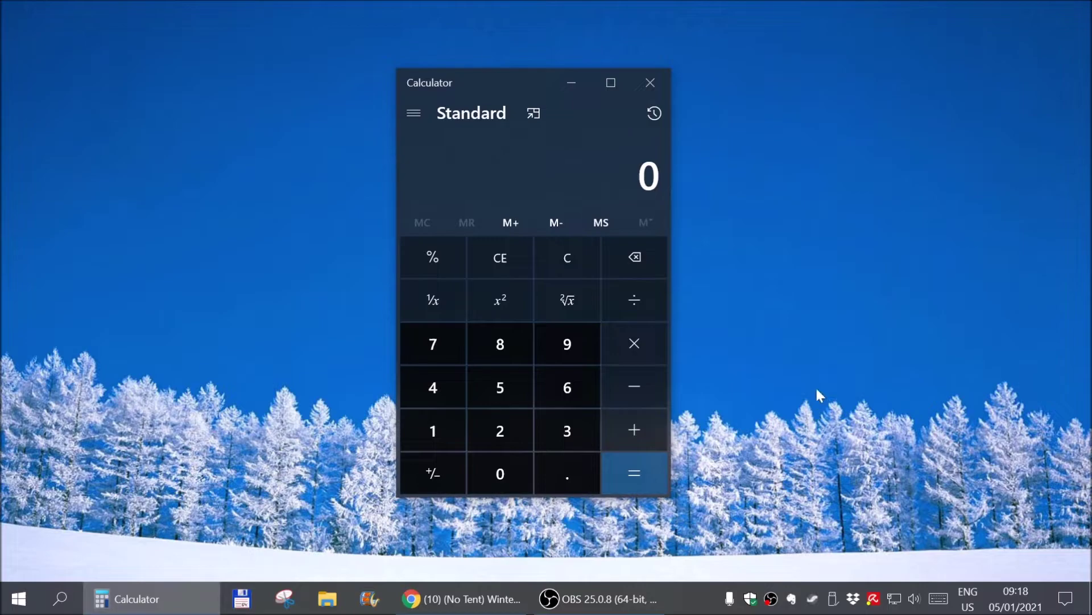
pyautogui.click(651, 83)
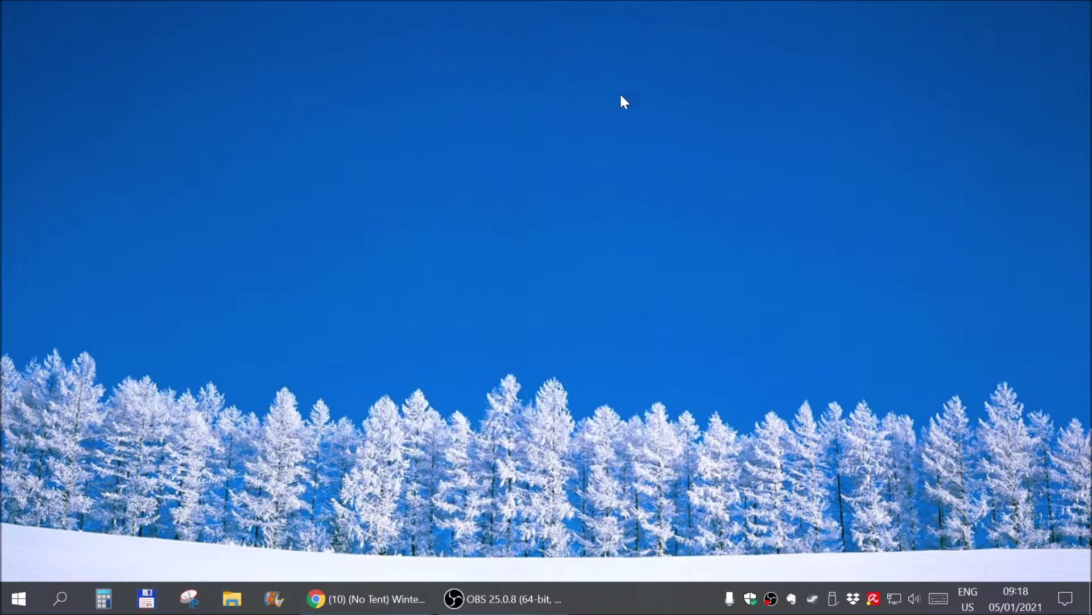
pyautogui.click(104, 604)
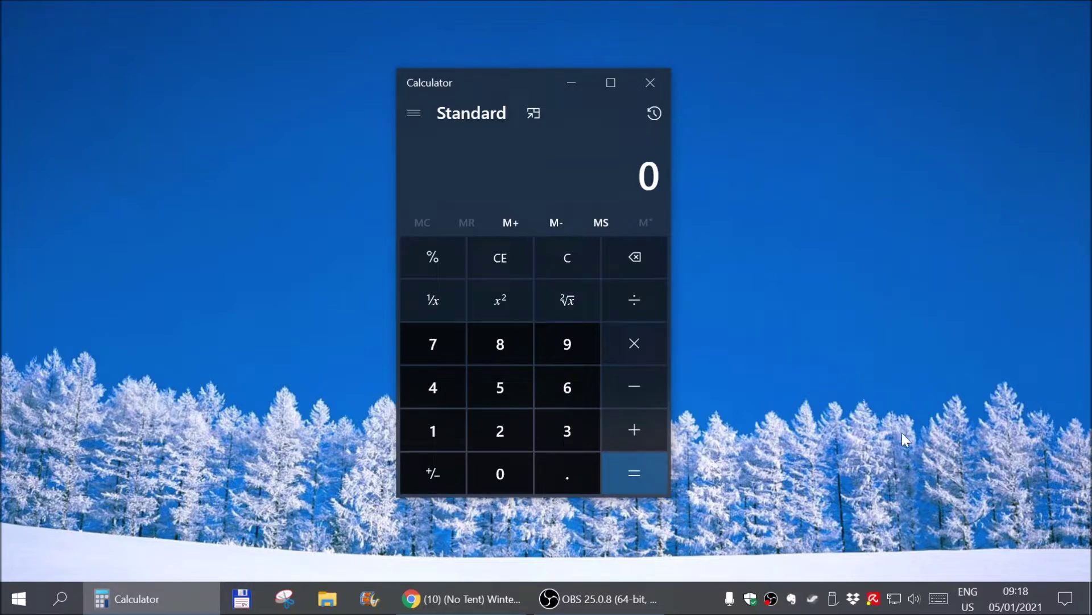
# In Windows Settings, find Calculator among the installed apps by searching for "calcu" and open its advanced options.
pyautogui.click(1066, 601)
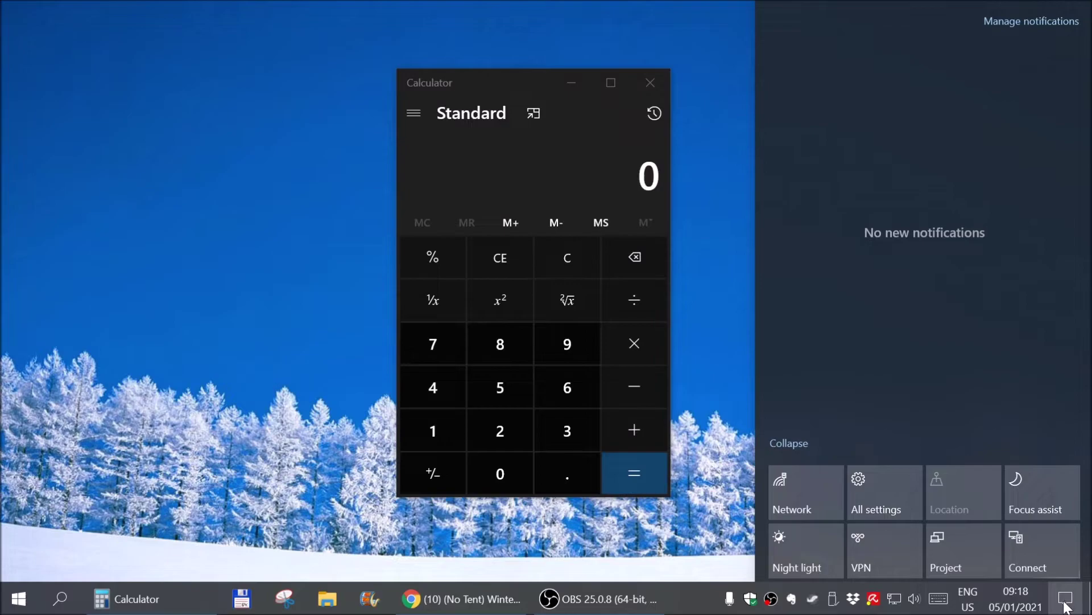
pyautogui.click(872, 495)
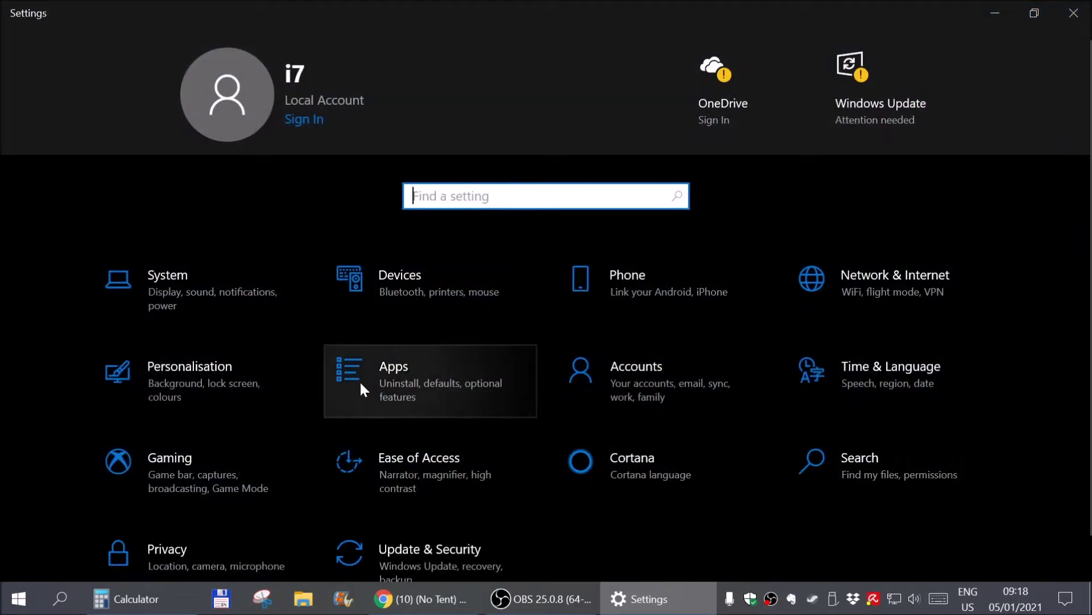
pyautogui.click(393, 370)
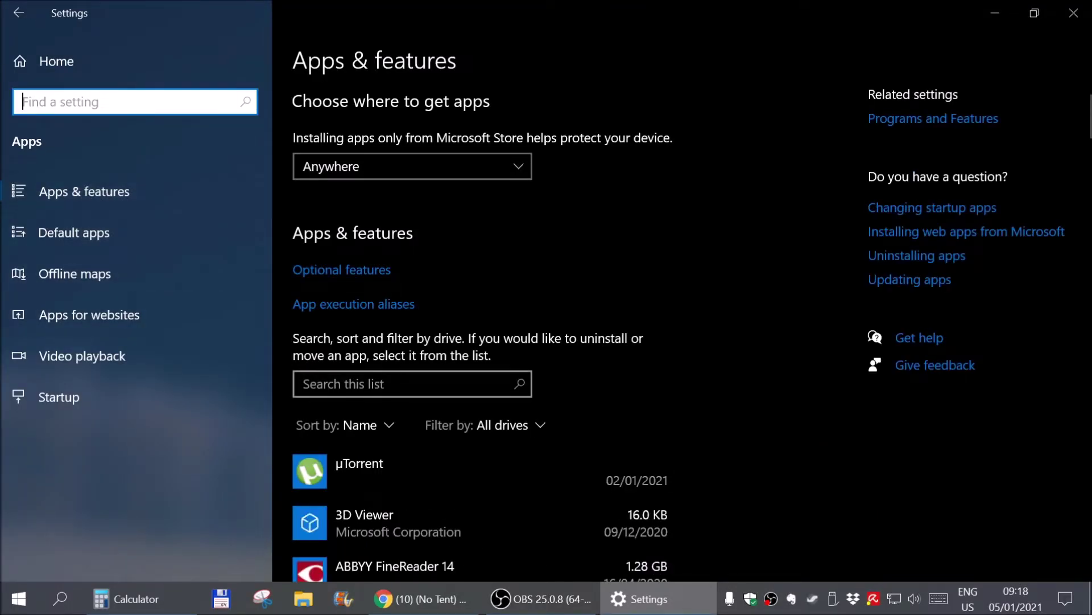
pyautogui.click(412, 384)
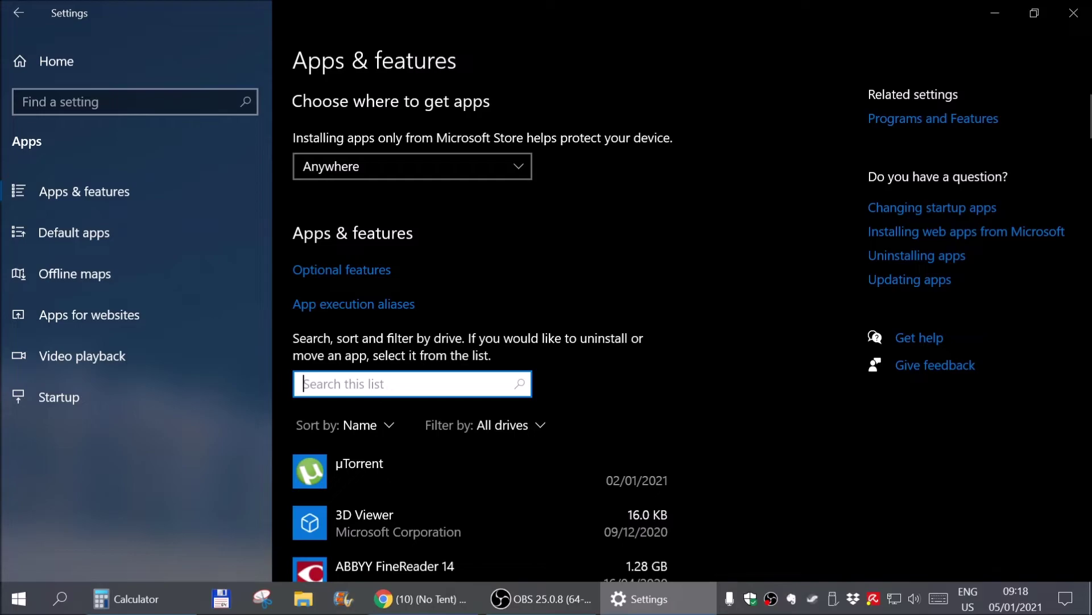
pyautogui.write('calcu')
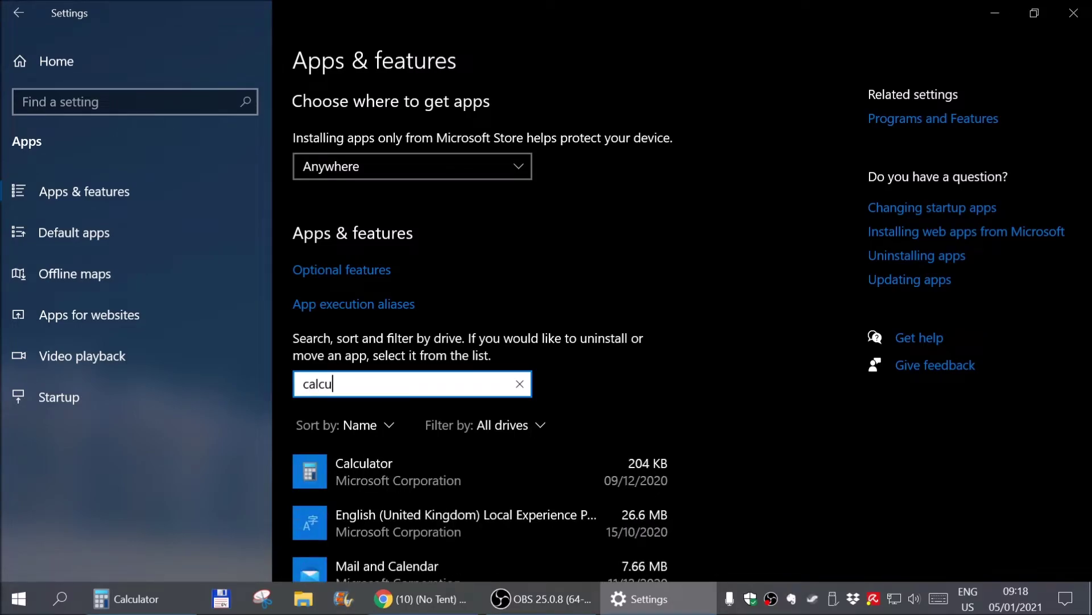
pyautogui.click(390, 473)
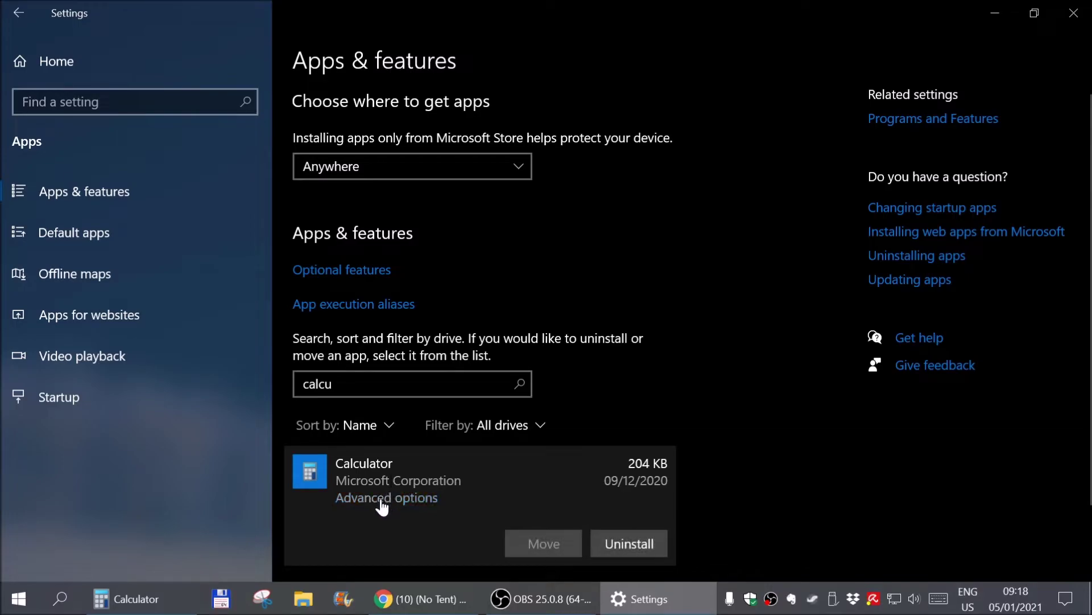
pyautogui.click(391, 498)
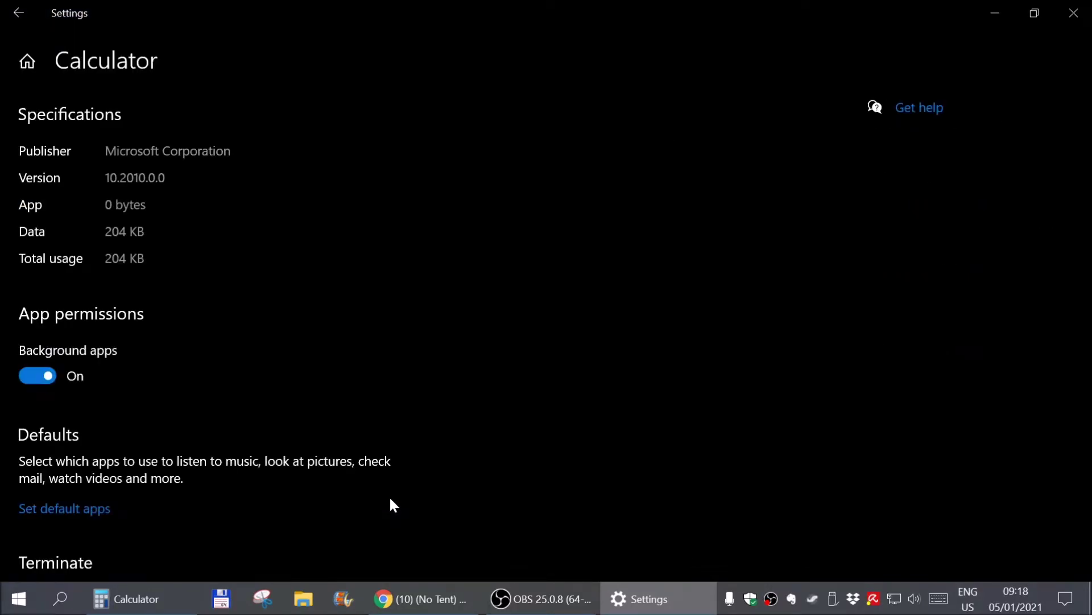
# Reset the Calculator app, confirming the deletion of its data, and close Settings once the reset is done.
pyautogui.scroll(-5, 125, 396)
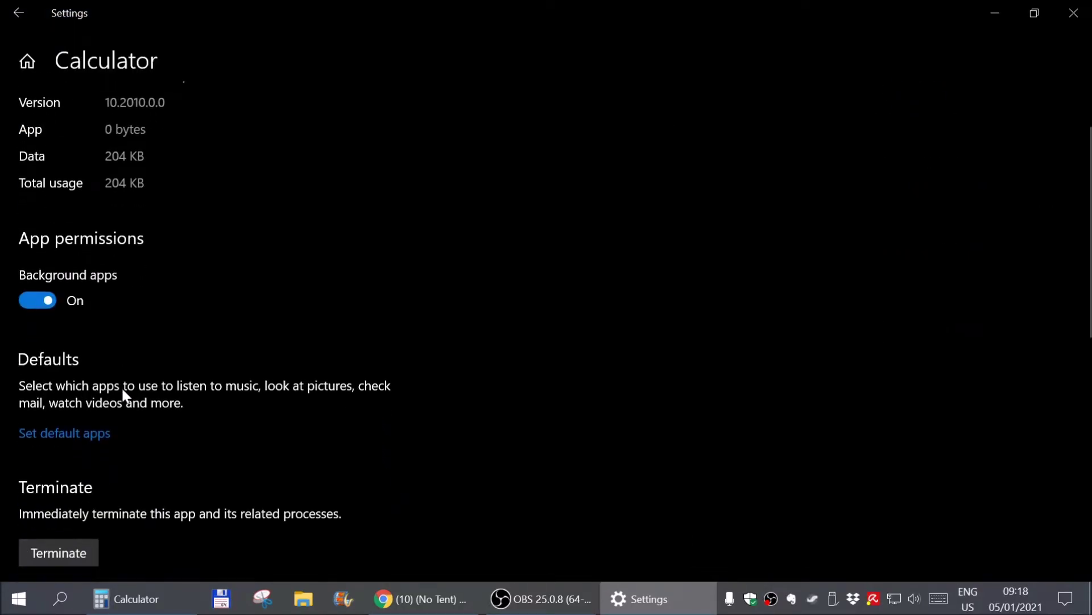
pyautogui.scroll(-1, 125, 395)
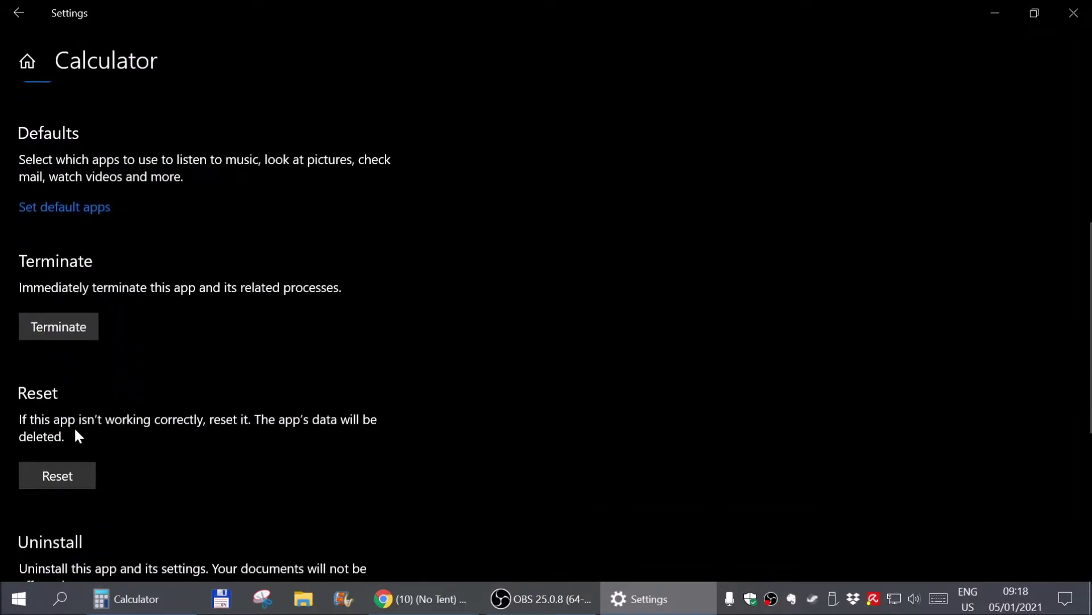
pyautogui.click(59, 480)
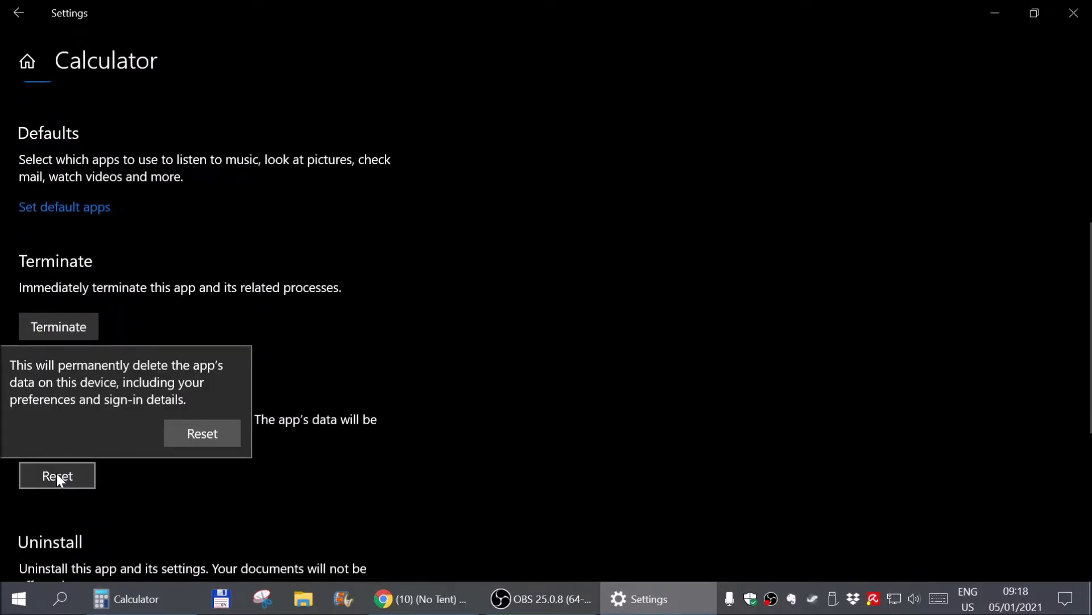
pyautogui.click(186, 435)
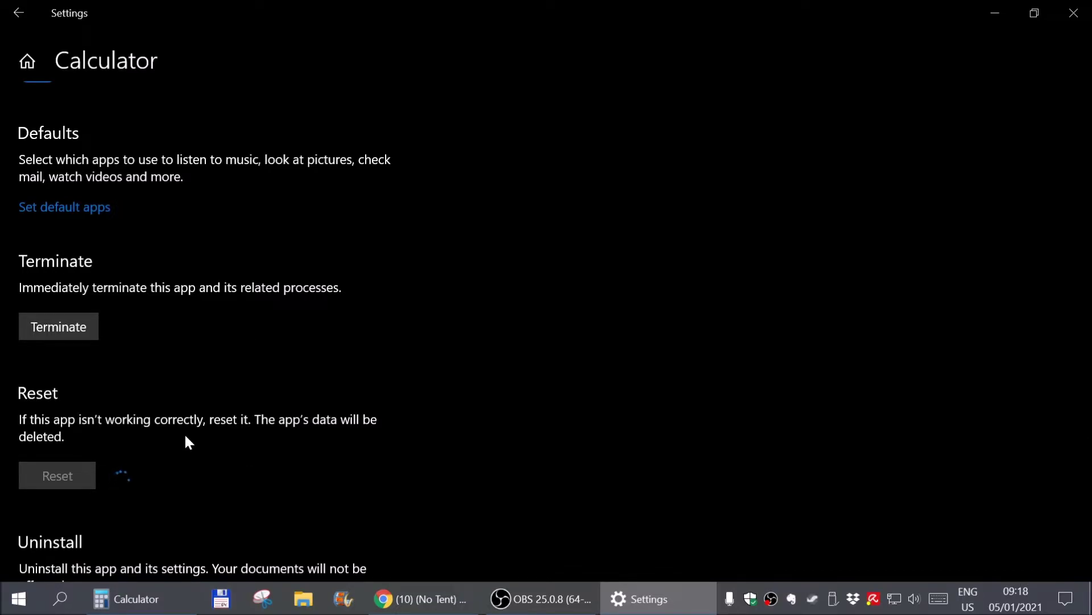
pyautogui.click(158, 605)
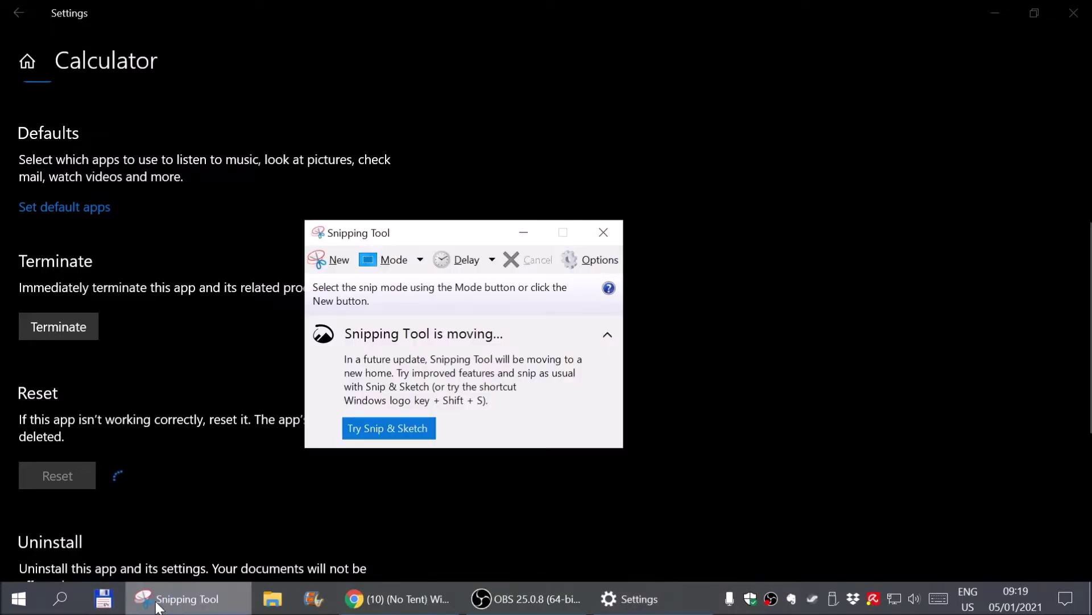
pyautogui.click(604, 235)
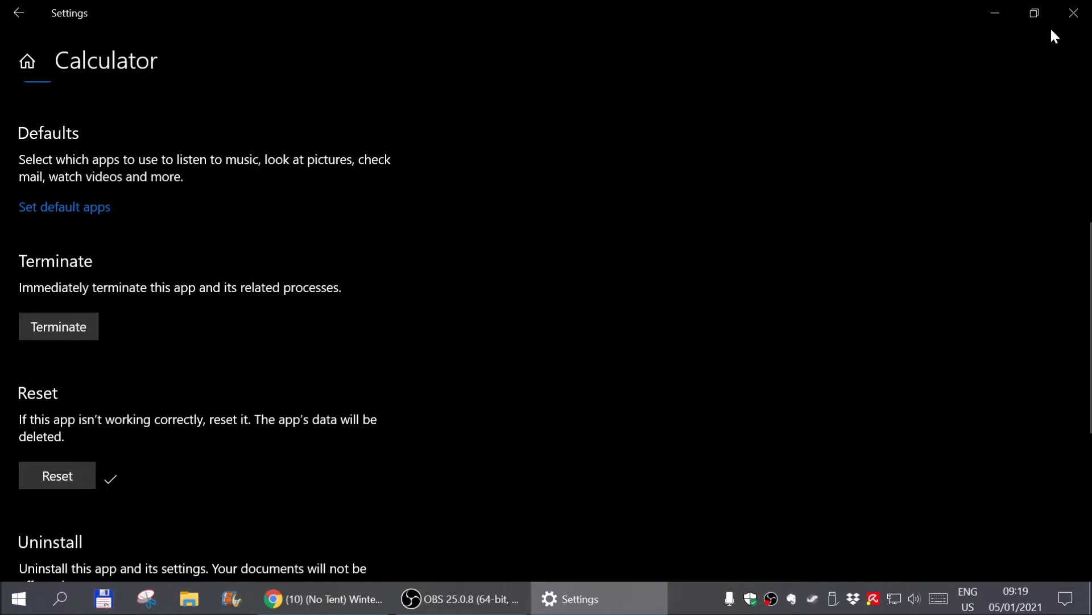
pyautogui.click(1072, 13)
# Open Calculator through a Windows search for "cal" and shrink its window to the minimum size near the middle of the desktop.
pyautogui.click(60, 599)
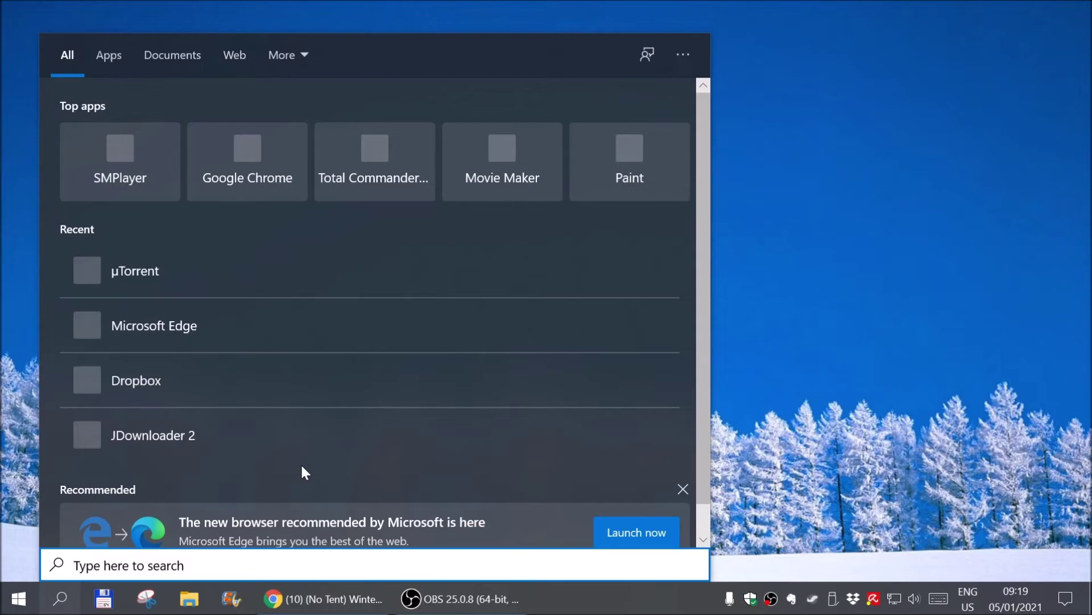
pyautogui.write('cal')
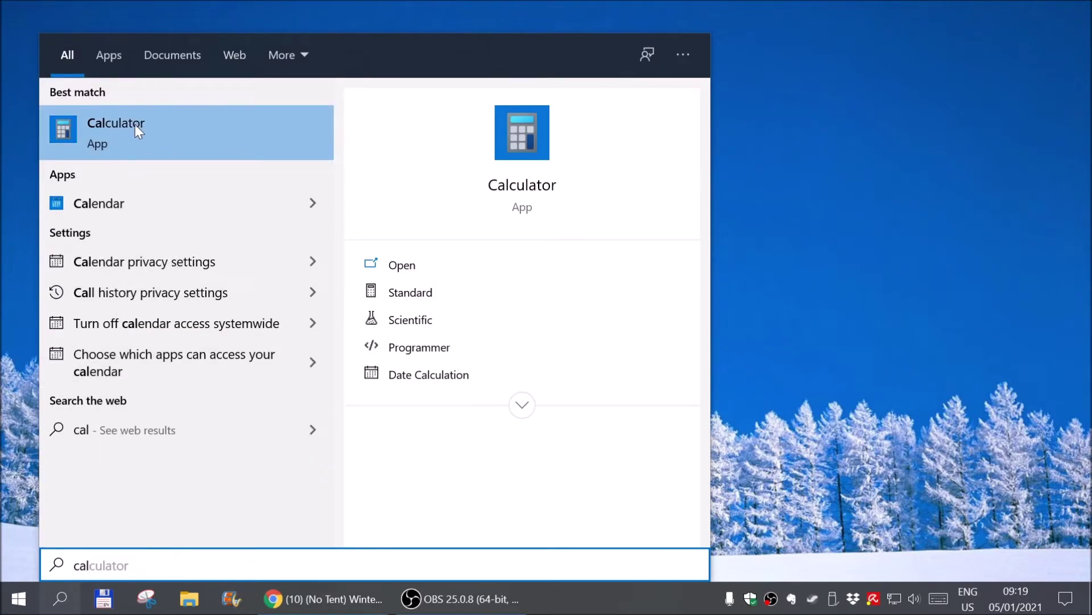
pyautogui.click(127, 139)
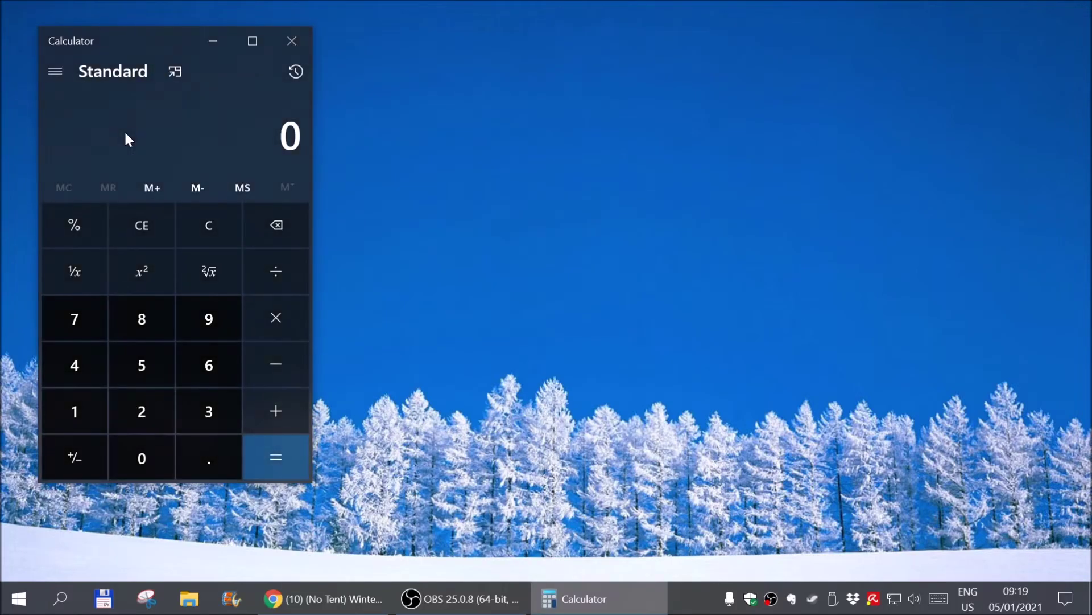
pyautogui.moveTo(154, 40); pyautogui.dragTo(493, 72)
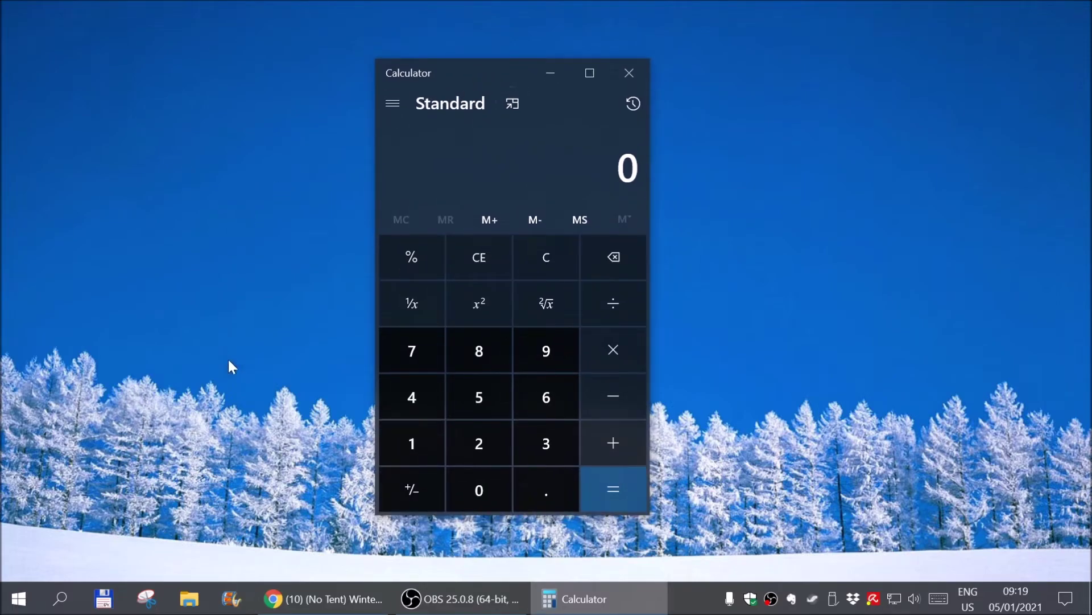
pyautogui.moveTo(648, 61); pyautogui.dragTo(505, 227)
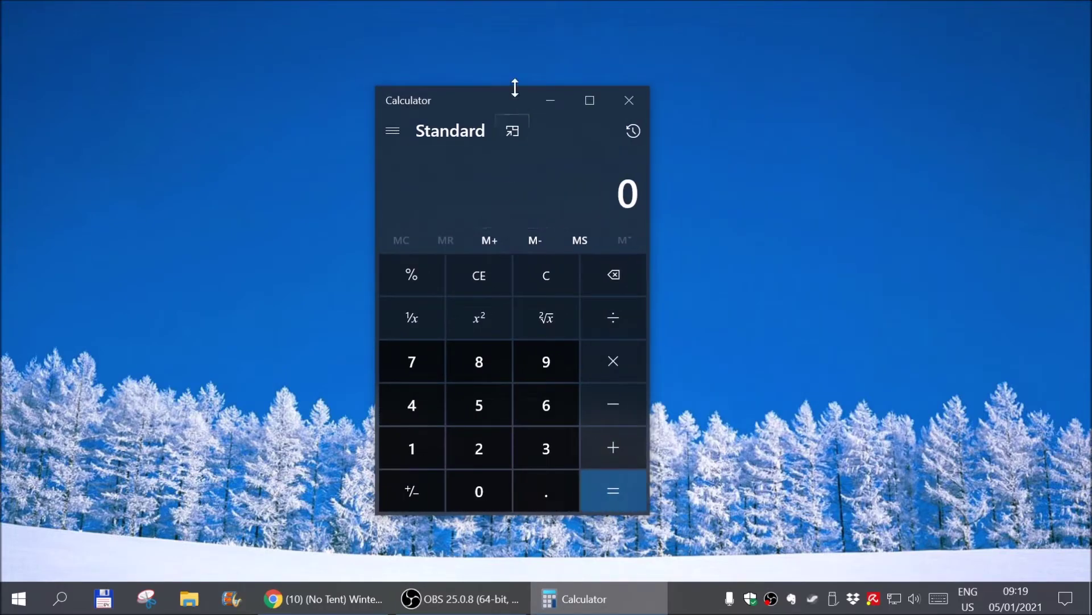
# Close Calculator and reopen it through a Windows search for "ca" to check its remembered size and position.
pyautogui.click(630, 101)
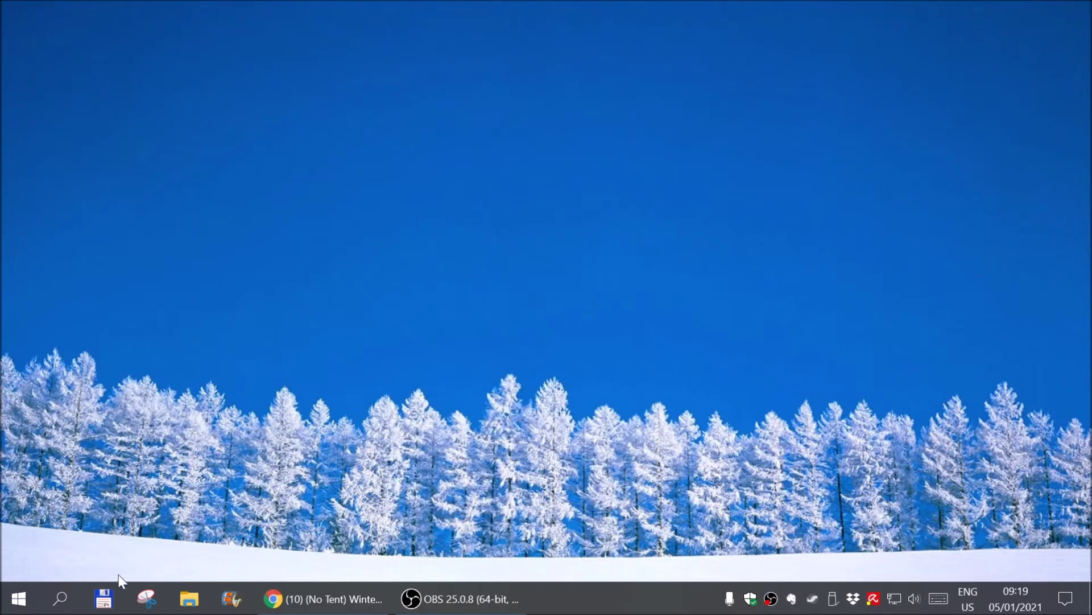
pyautogui.click(59, 598)
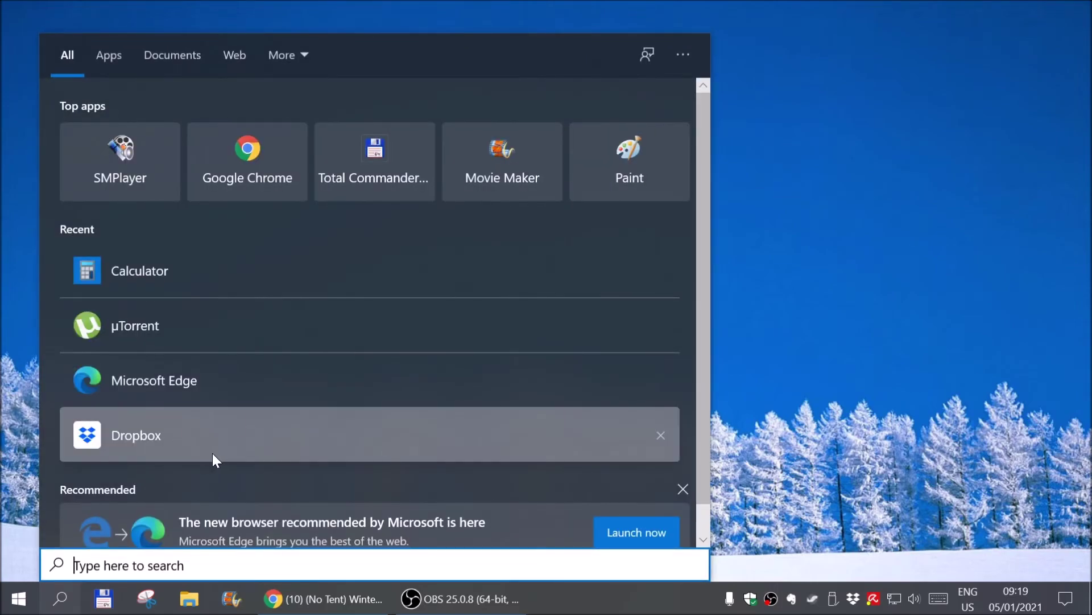
pyautogui.write('ca')
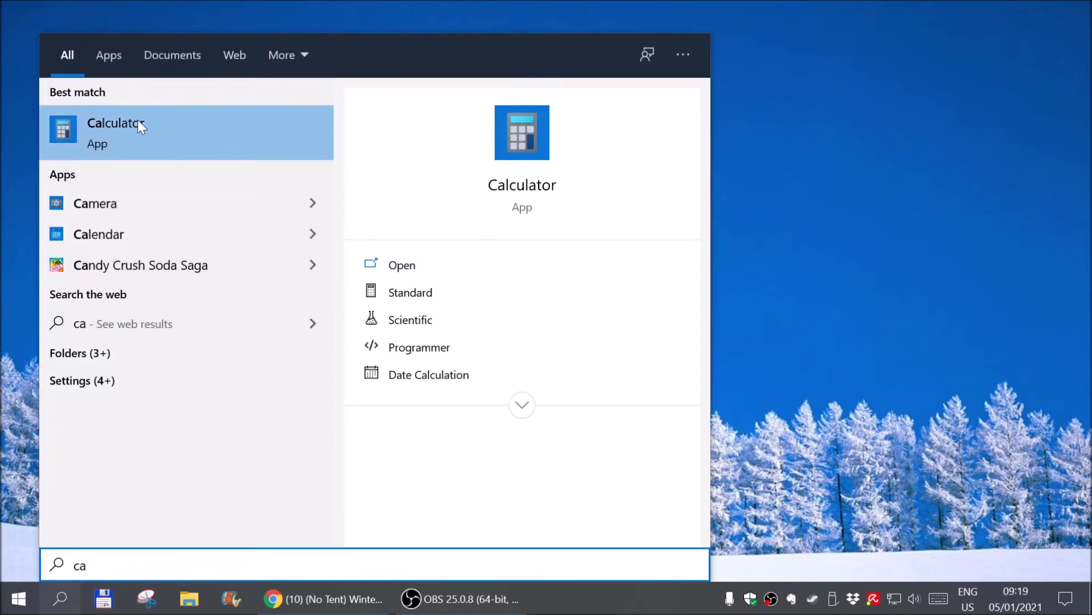
pyautogui.click(138, 120)
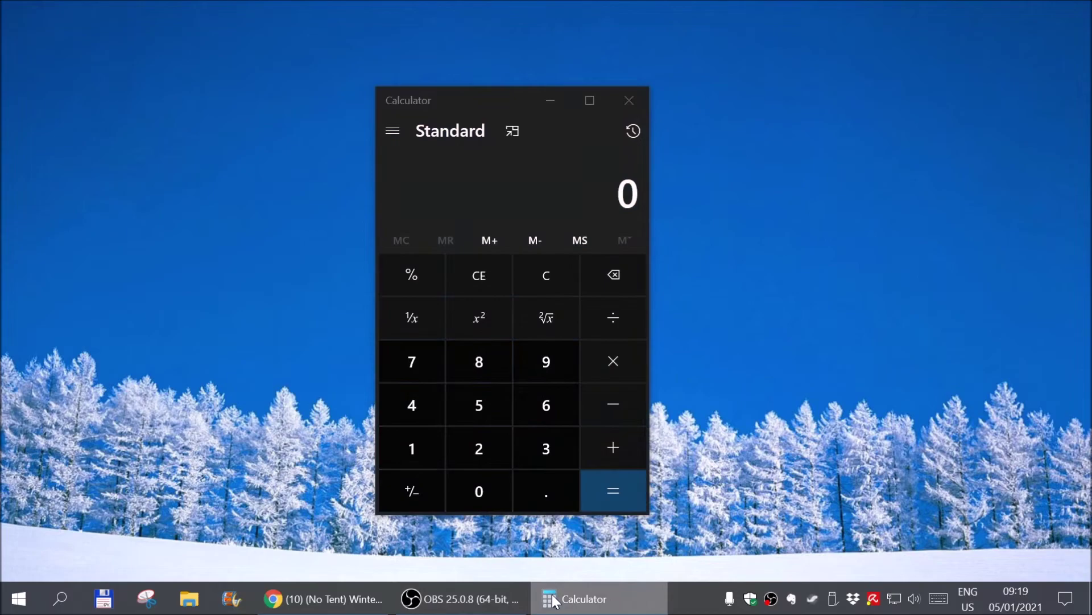
# Pin Calculator to the taskbar, test the pinned shortcut by closing and relaunching the app, and place it first among the taskbar apps.
pyautogui.rightClick(553, 600)
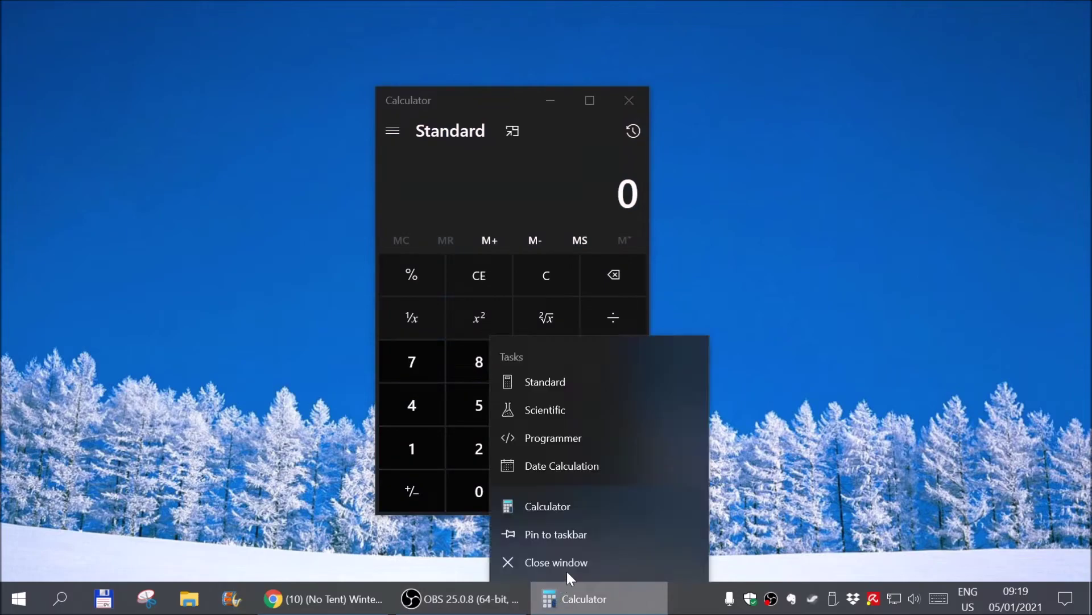
pyautogui.click(550, 535)
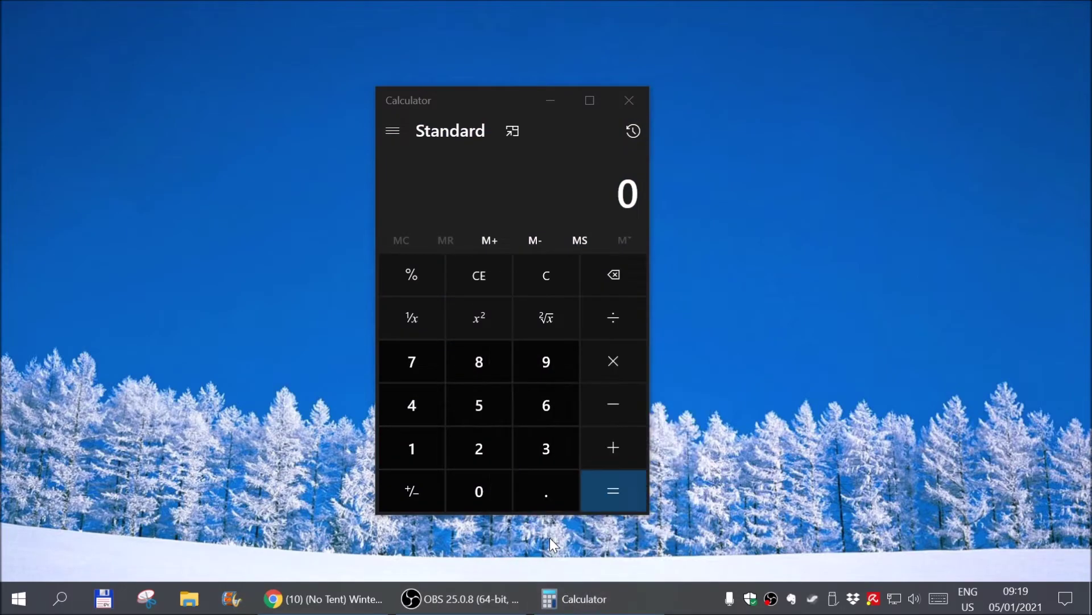
pyautogui.click(629, 102)
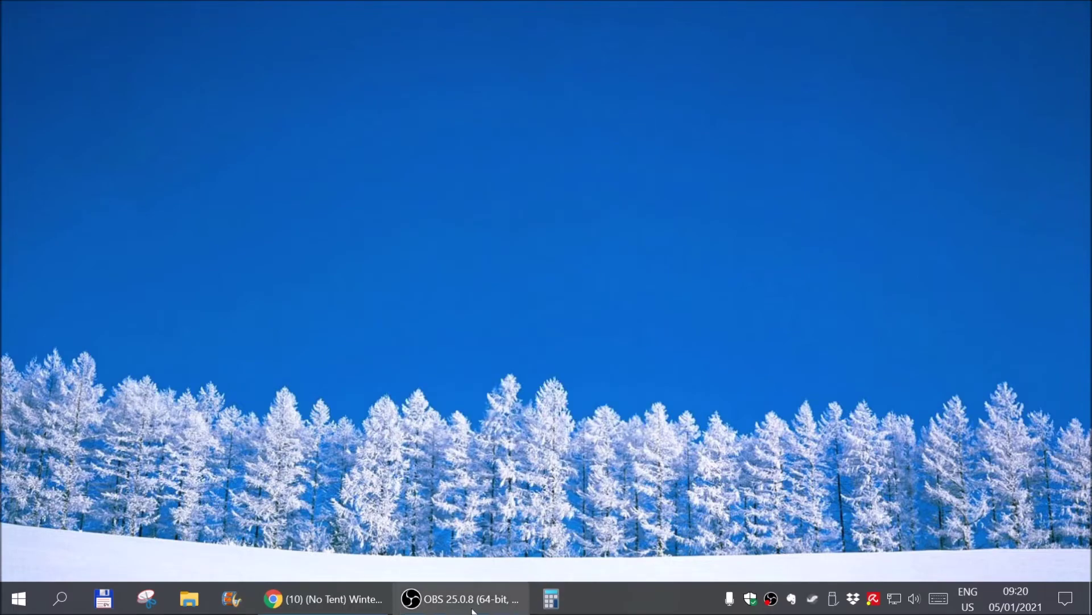
pyautogui.click(551, 599)
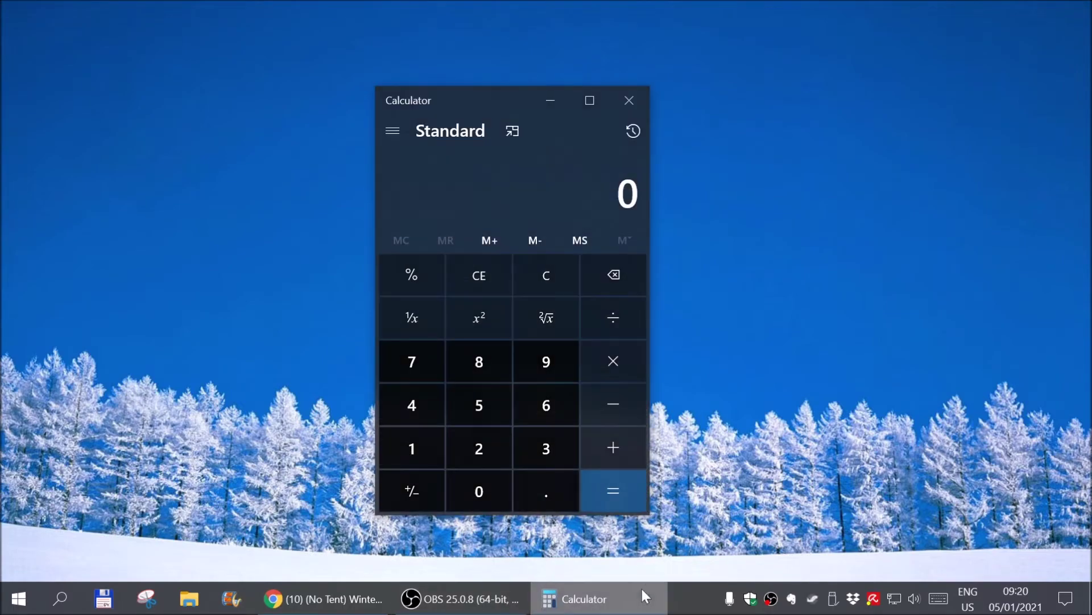
pyautogui.moveTo(619, 592); pyautogui.dragTo(122, 611)
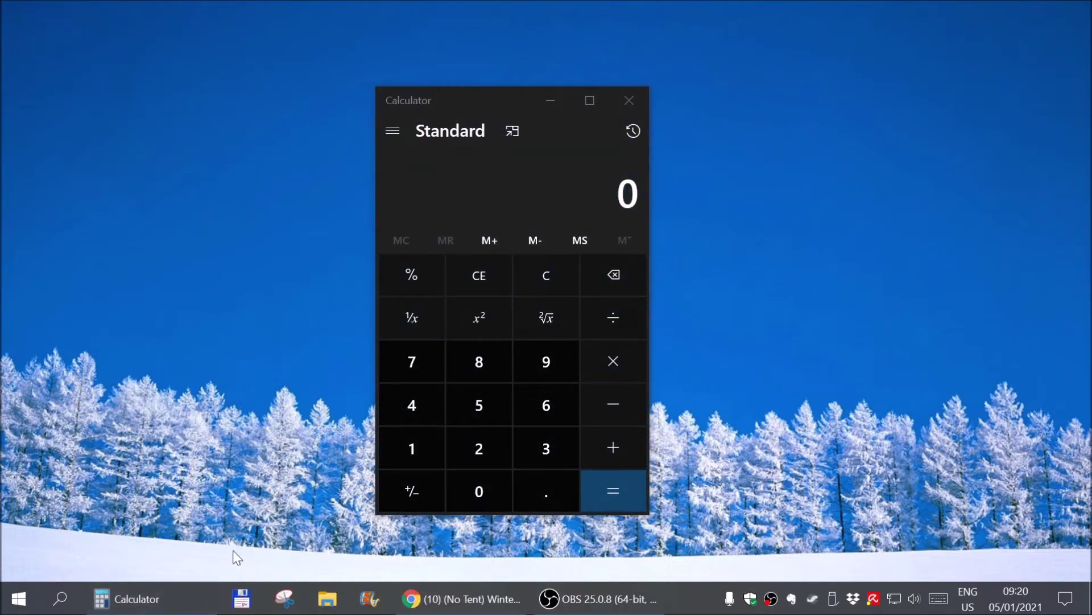